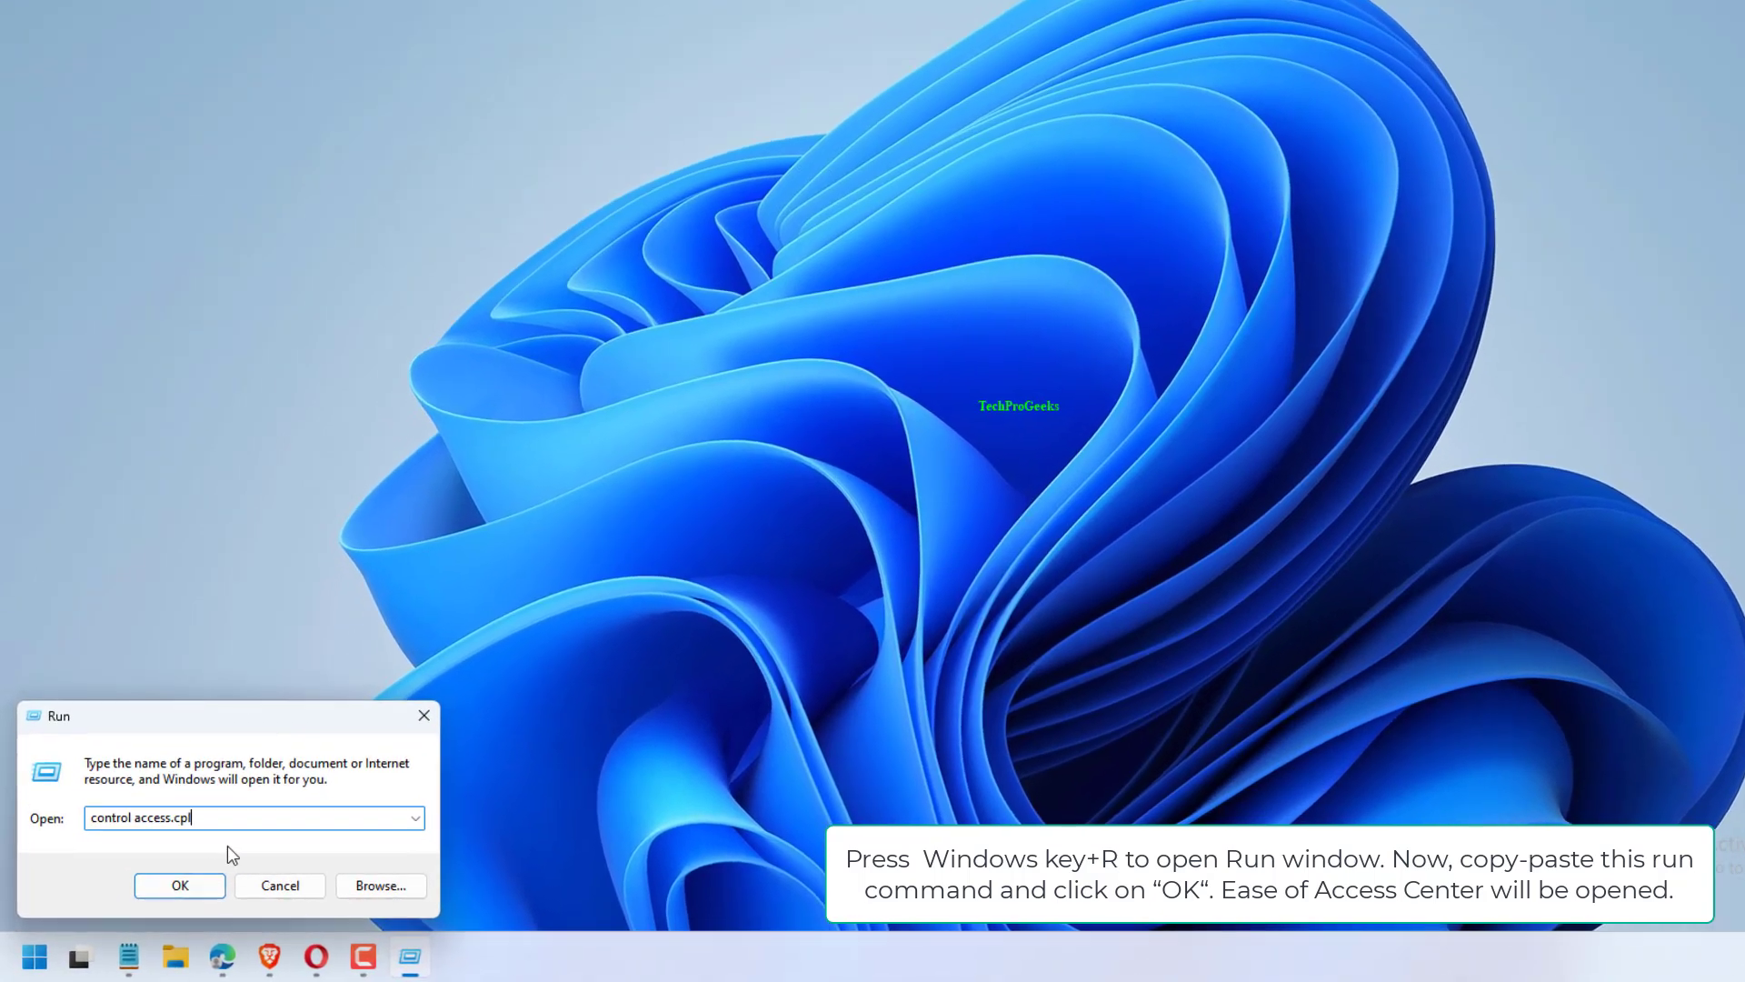
Step: Run the command in the Run dialog so the Ease of Access Center opens
key("Return")
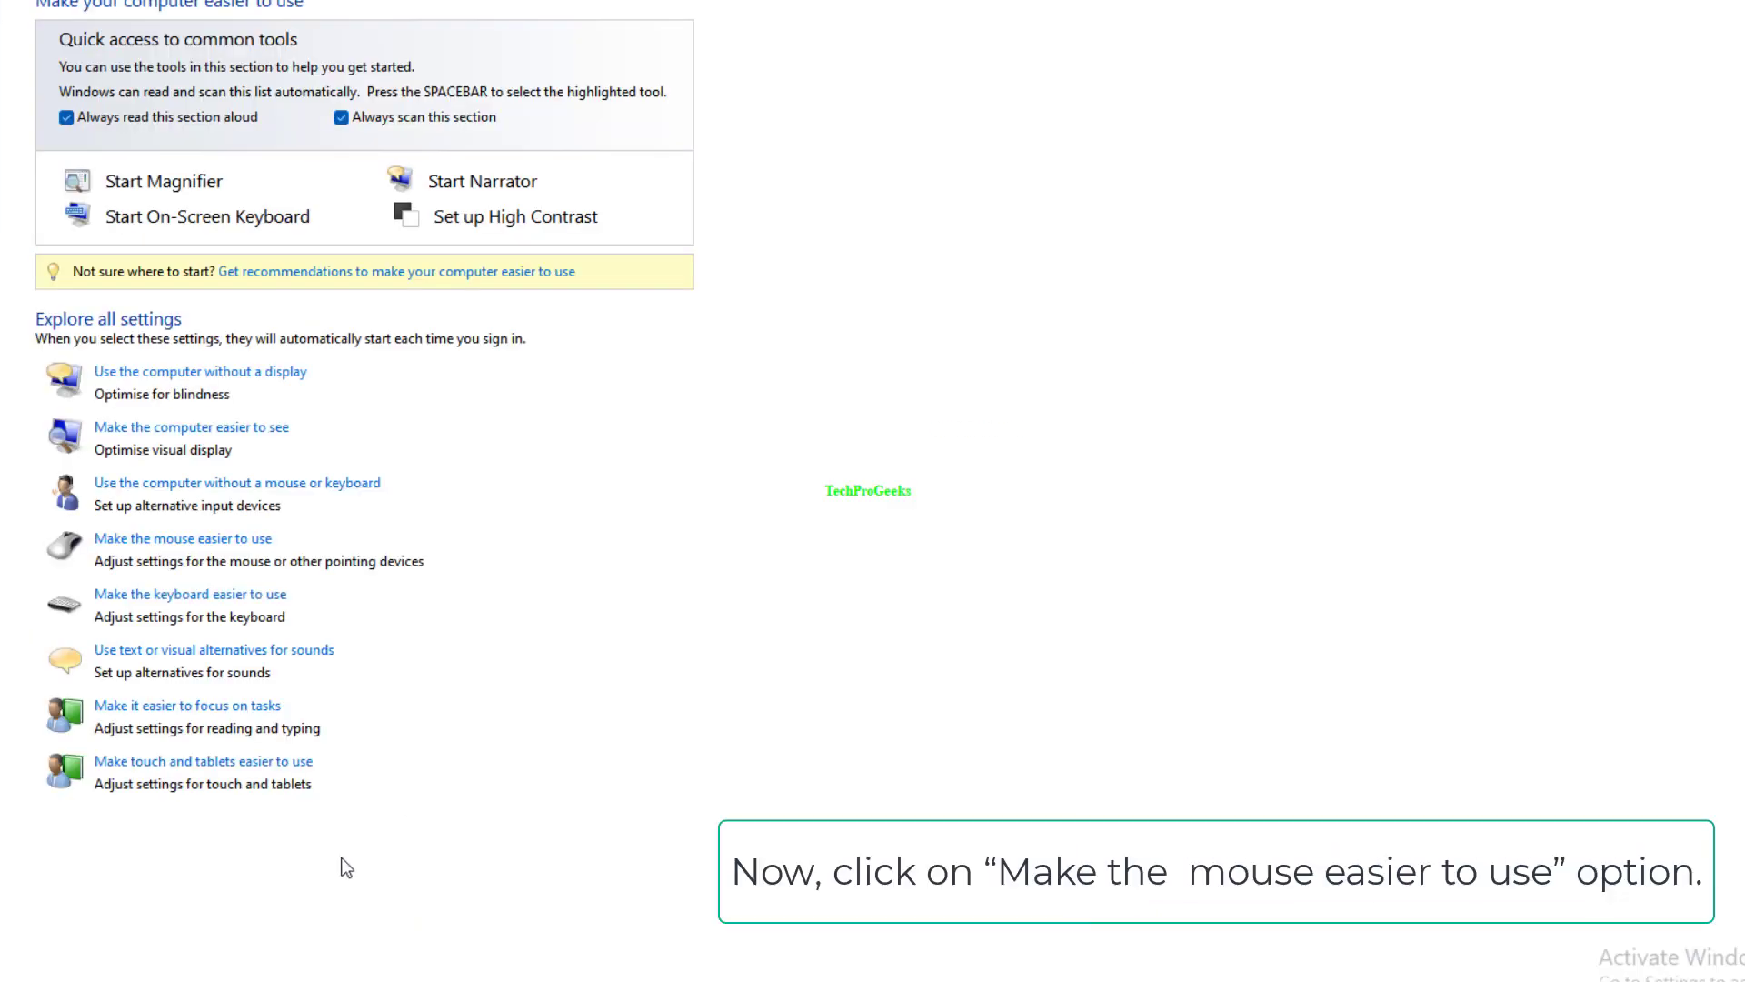
Step: Go to 'Make the keyboard easier to use' in the Ease of Access Center
left_click(254, 600)
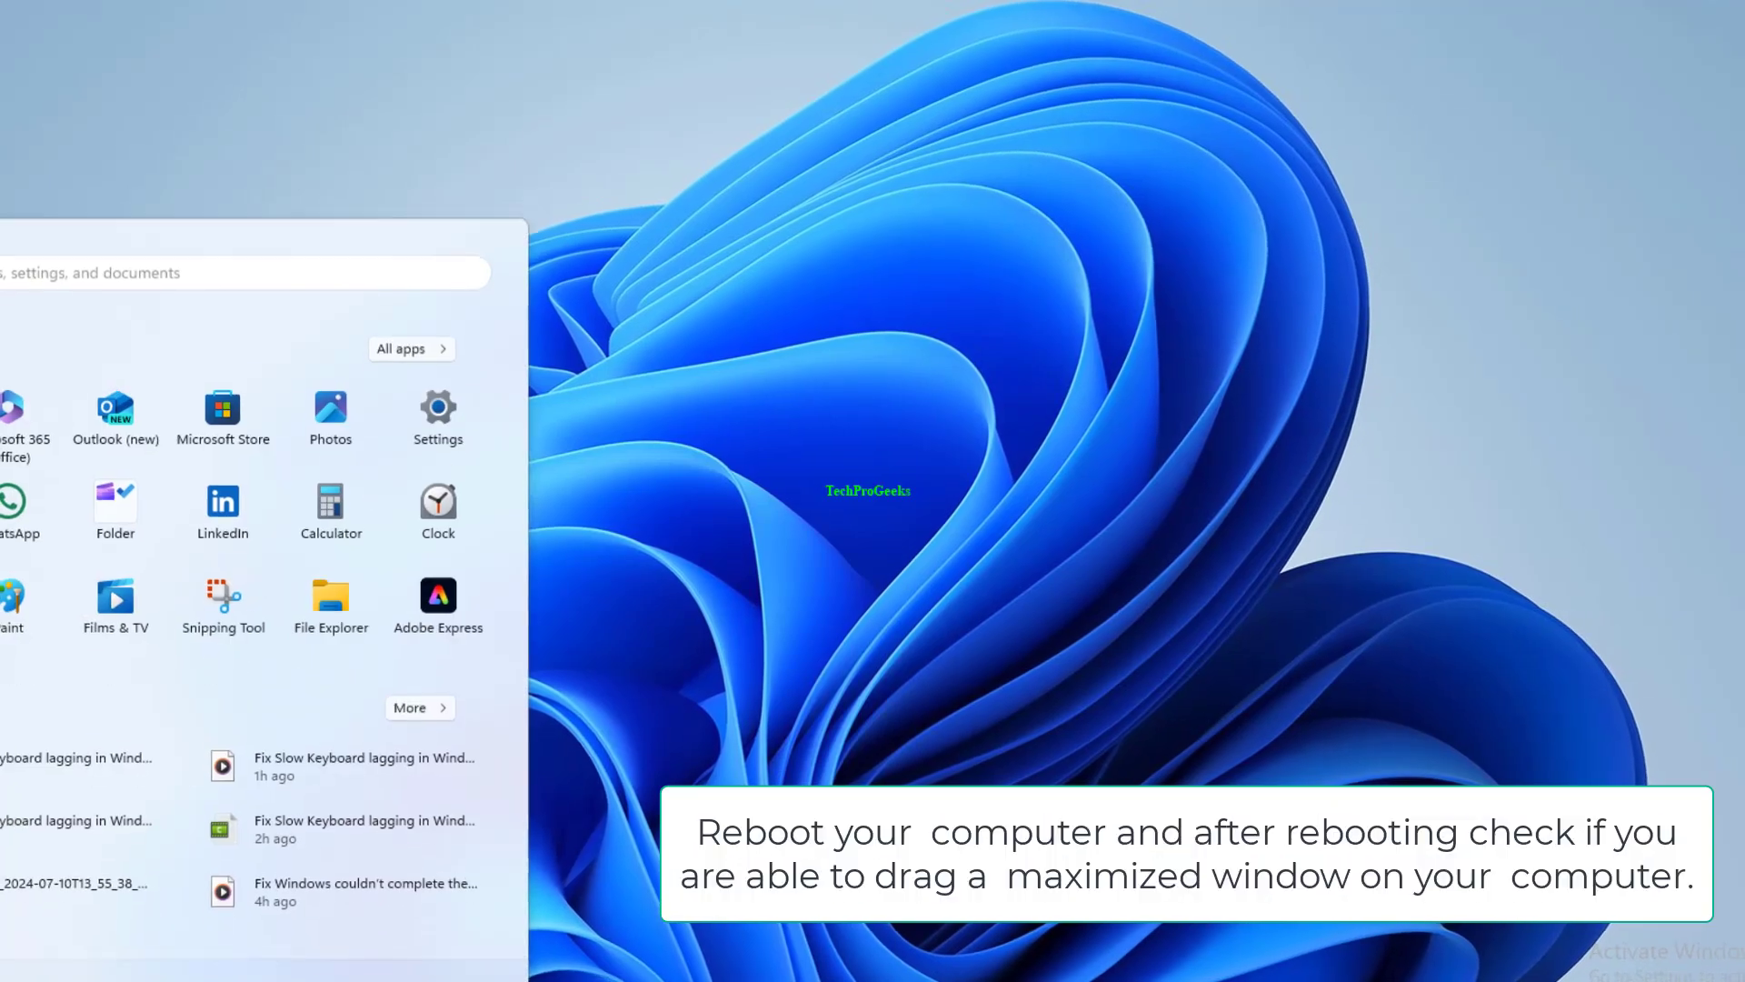
Step: Restart the computer from the Start menu's power options
left_click(466, 969)
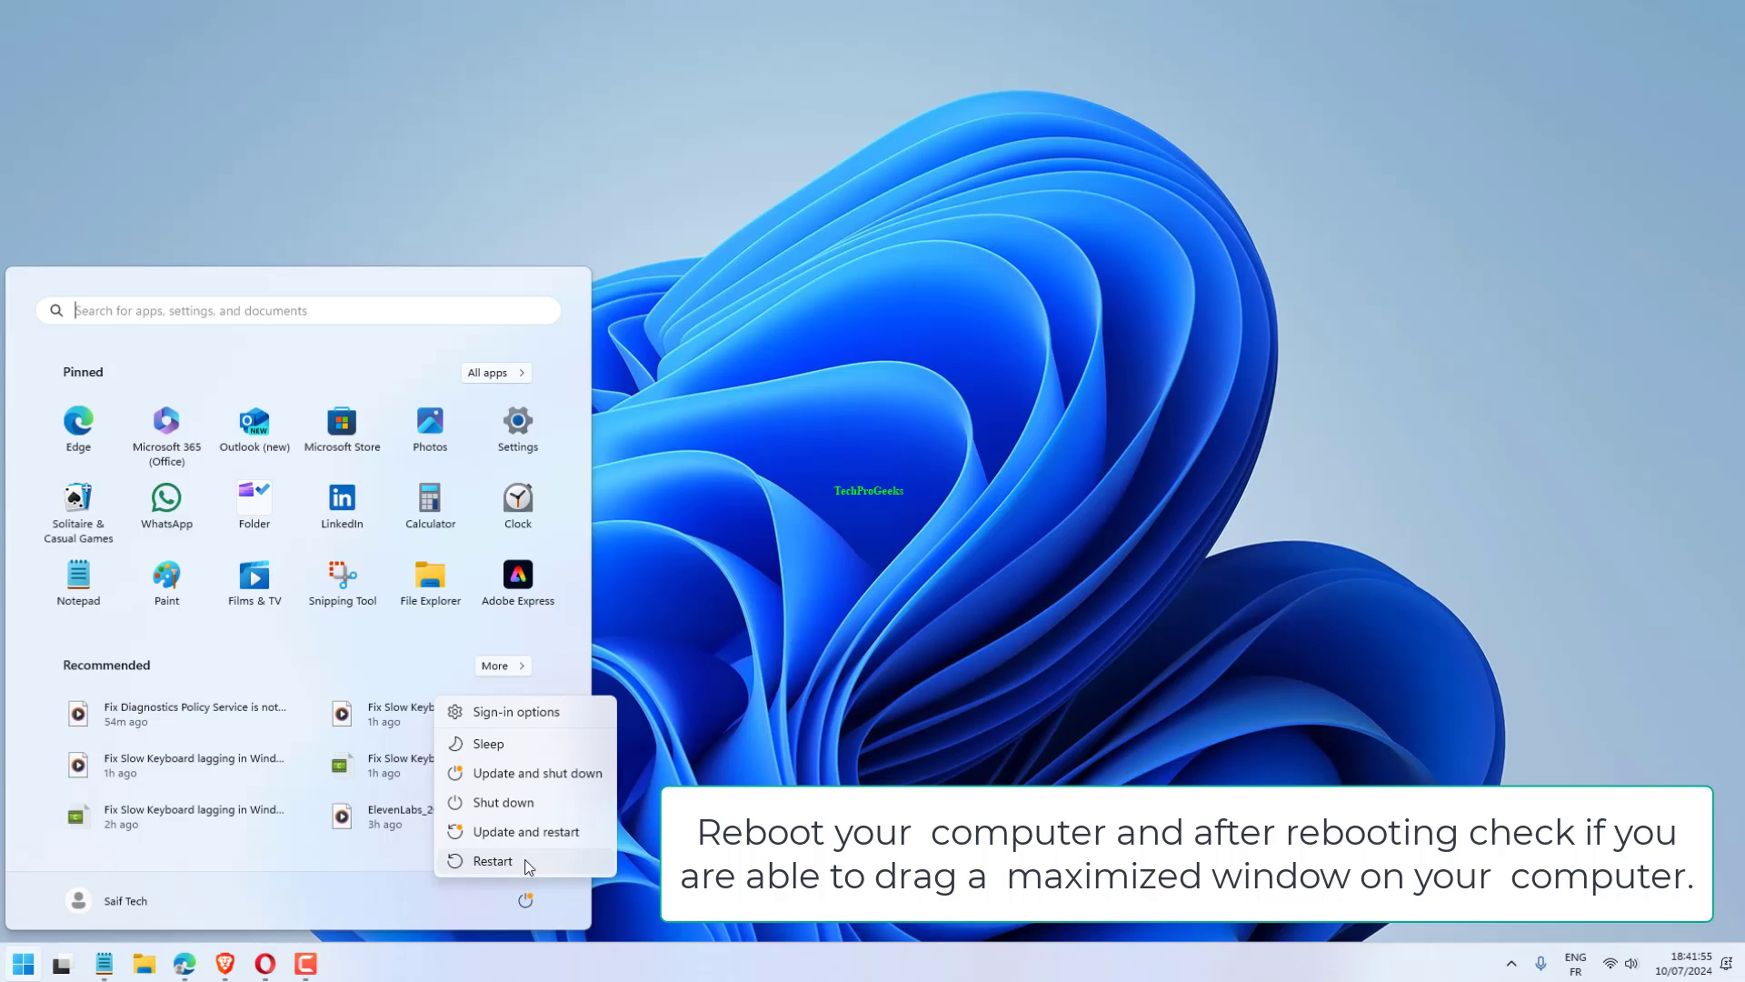
left_click(852, 694)
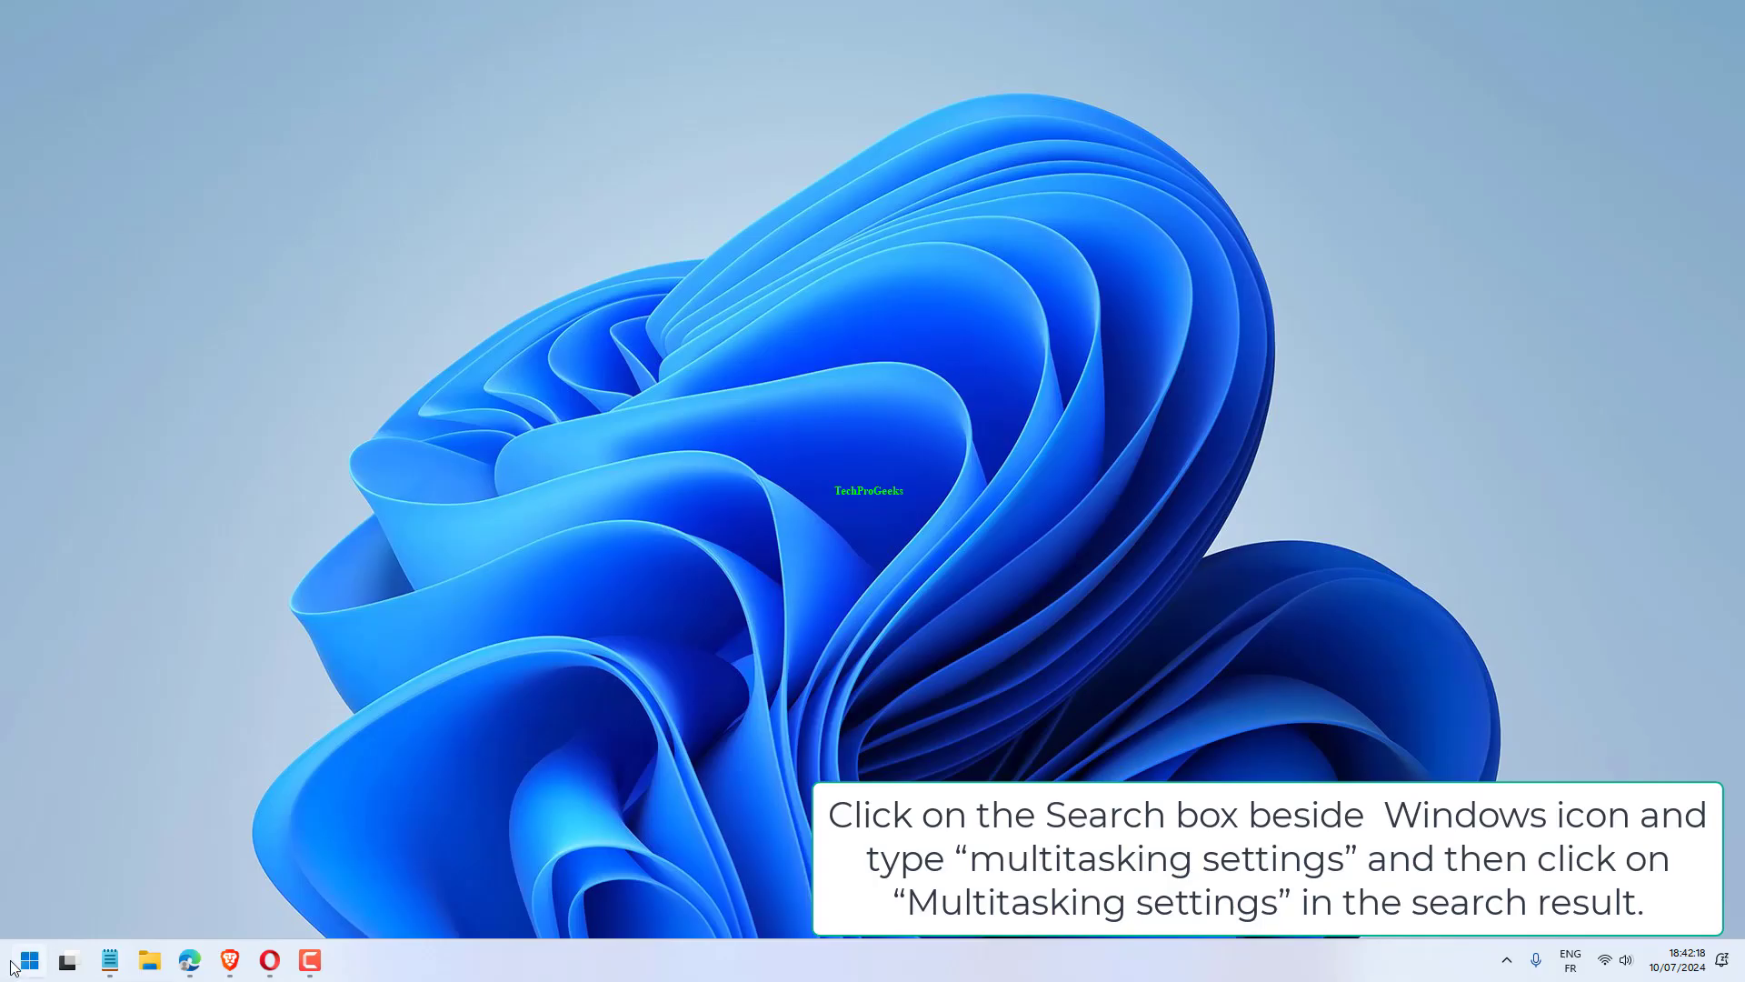
Step: Search 'multitasking settings' from Start and open the Snap window settings result
left_click(27, 960)
type("multitasking settings")
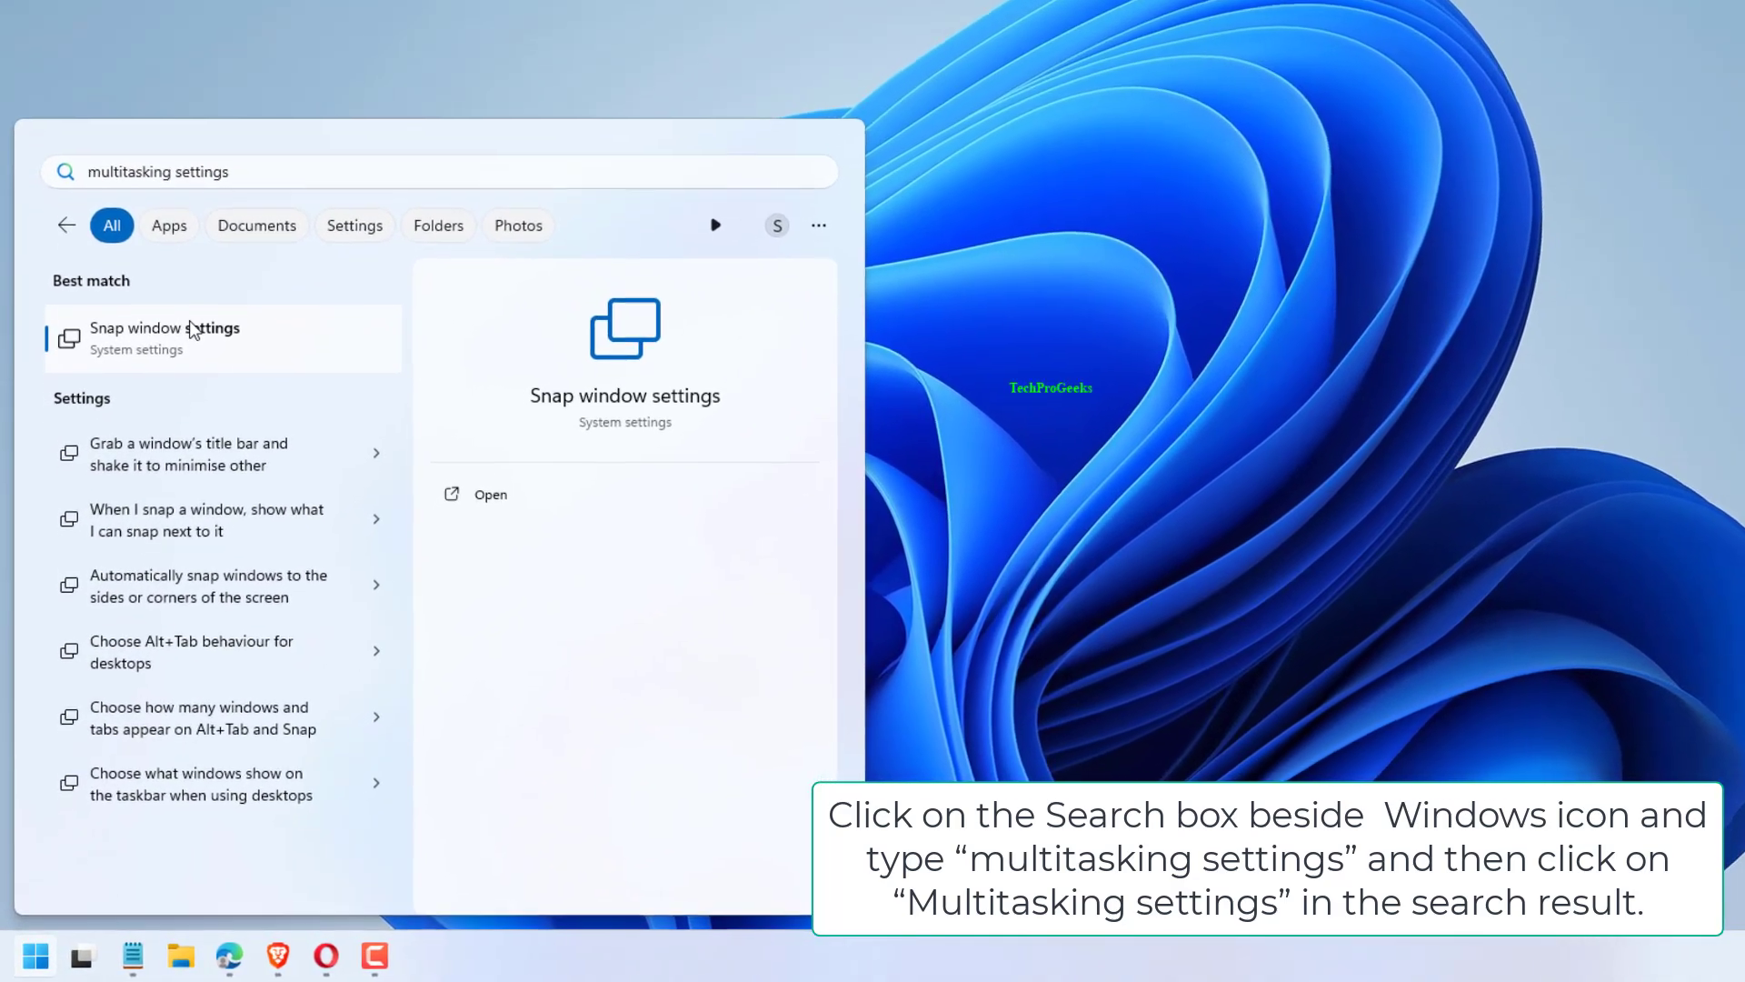
left_click(193, 312)
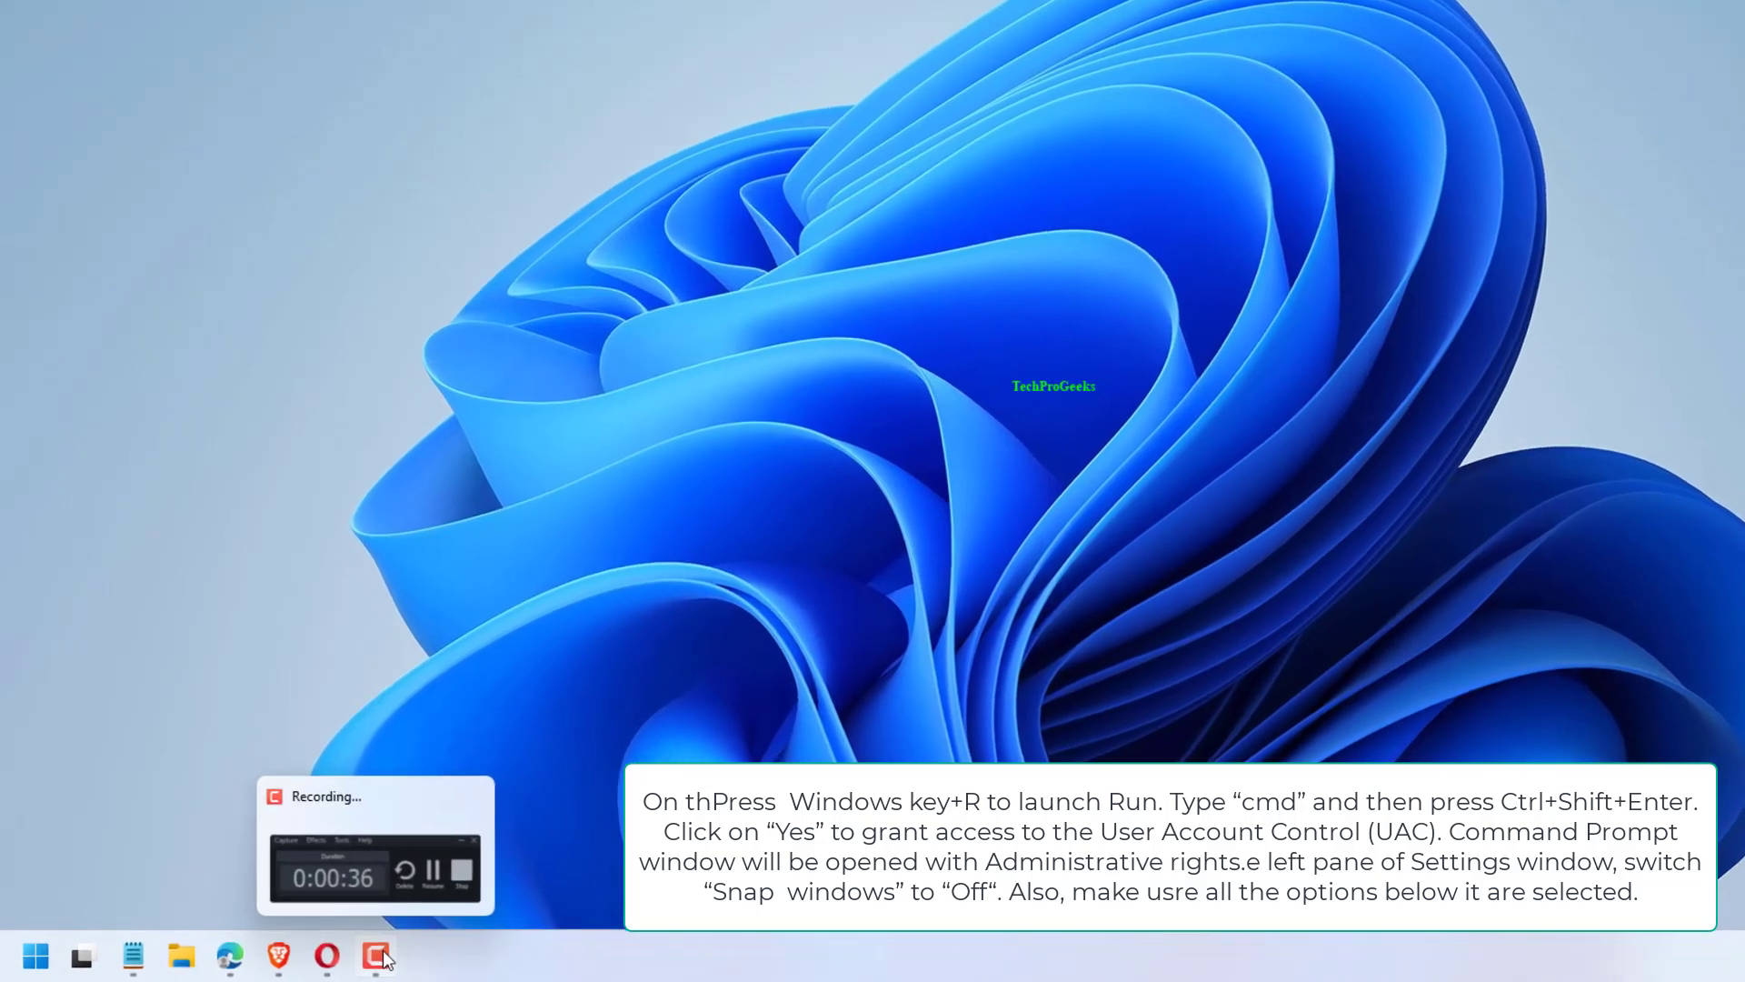
Step: Launch cmd from the Run box (Win+R) with administrator rights via Ctrl+Shift+Enter
key("super+r")
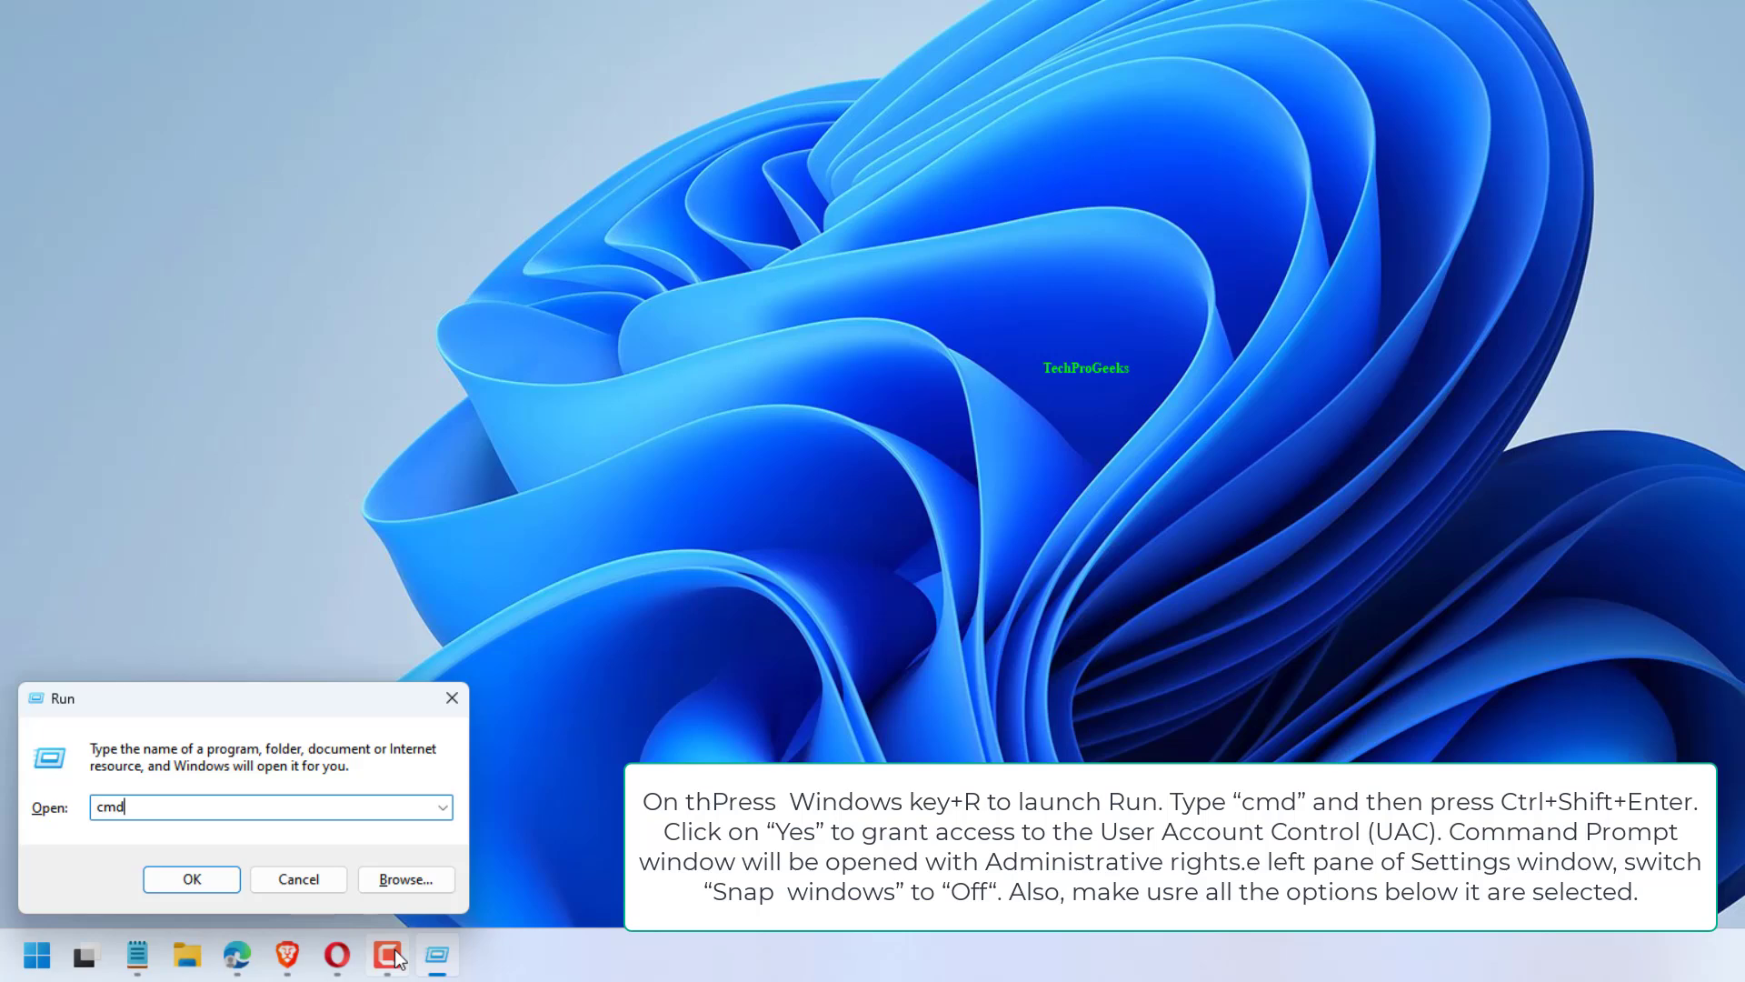
key("ctrl+shift+Return")
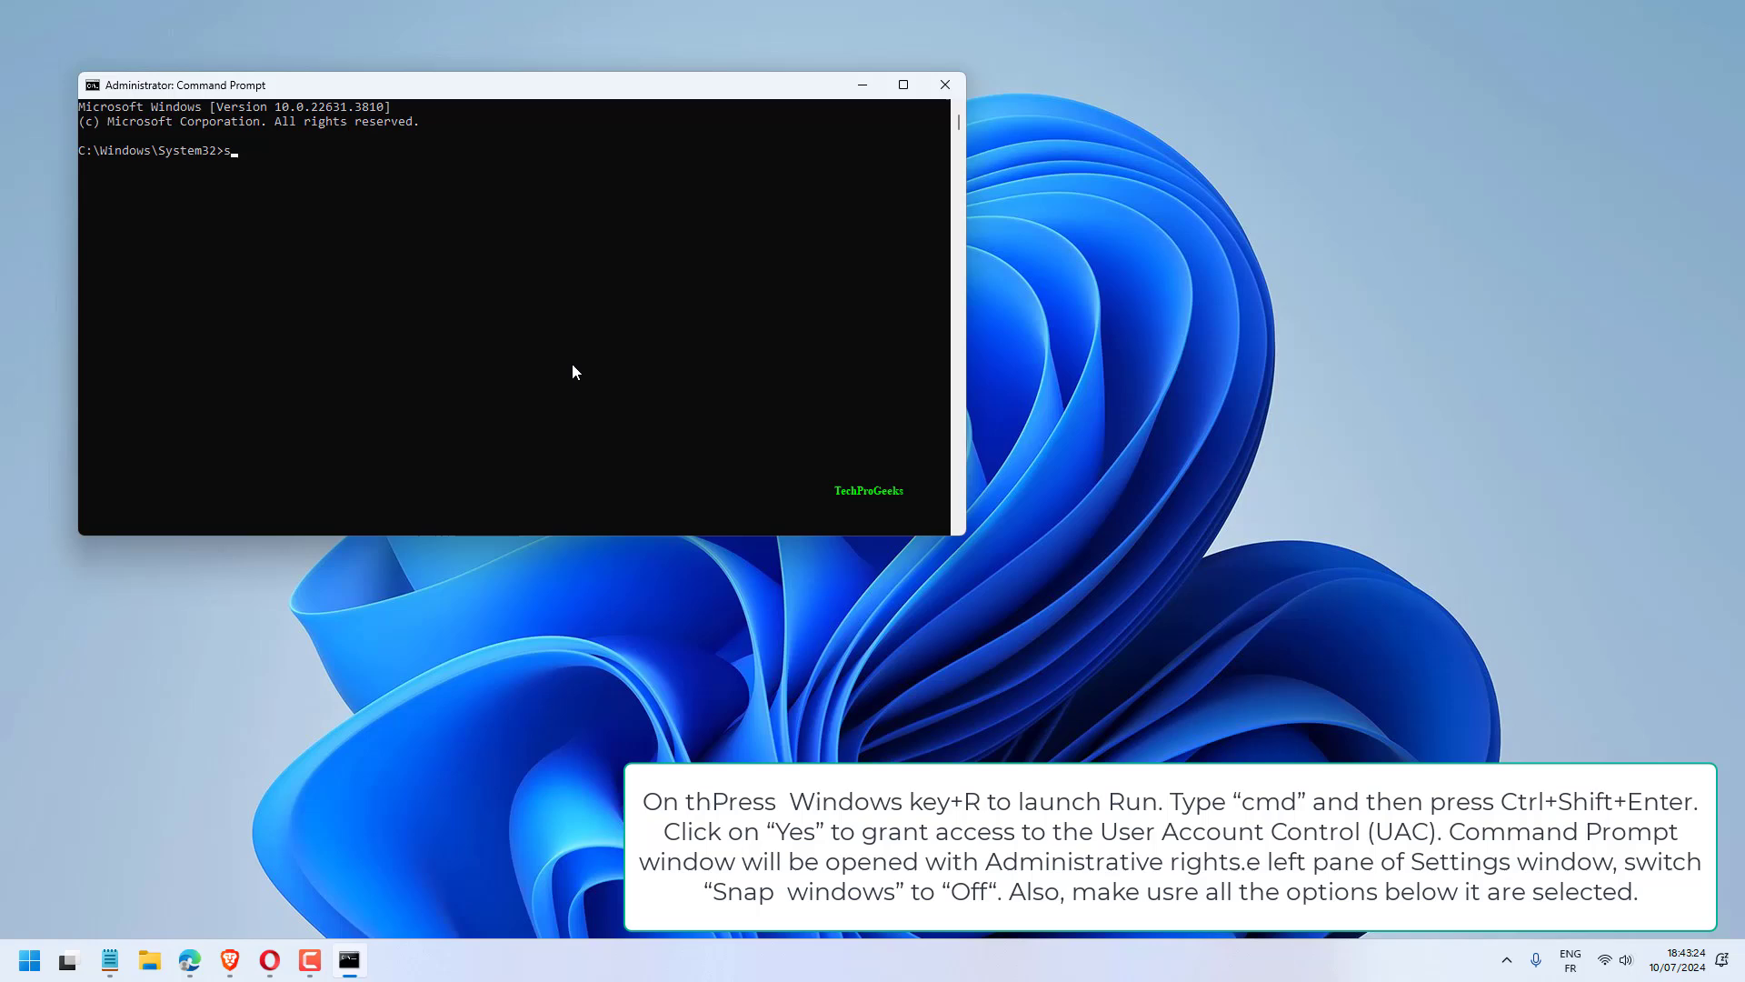
type("fc /s")
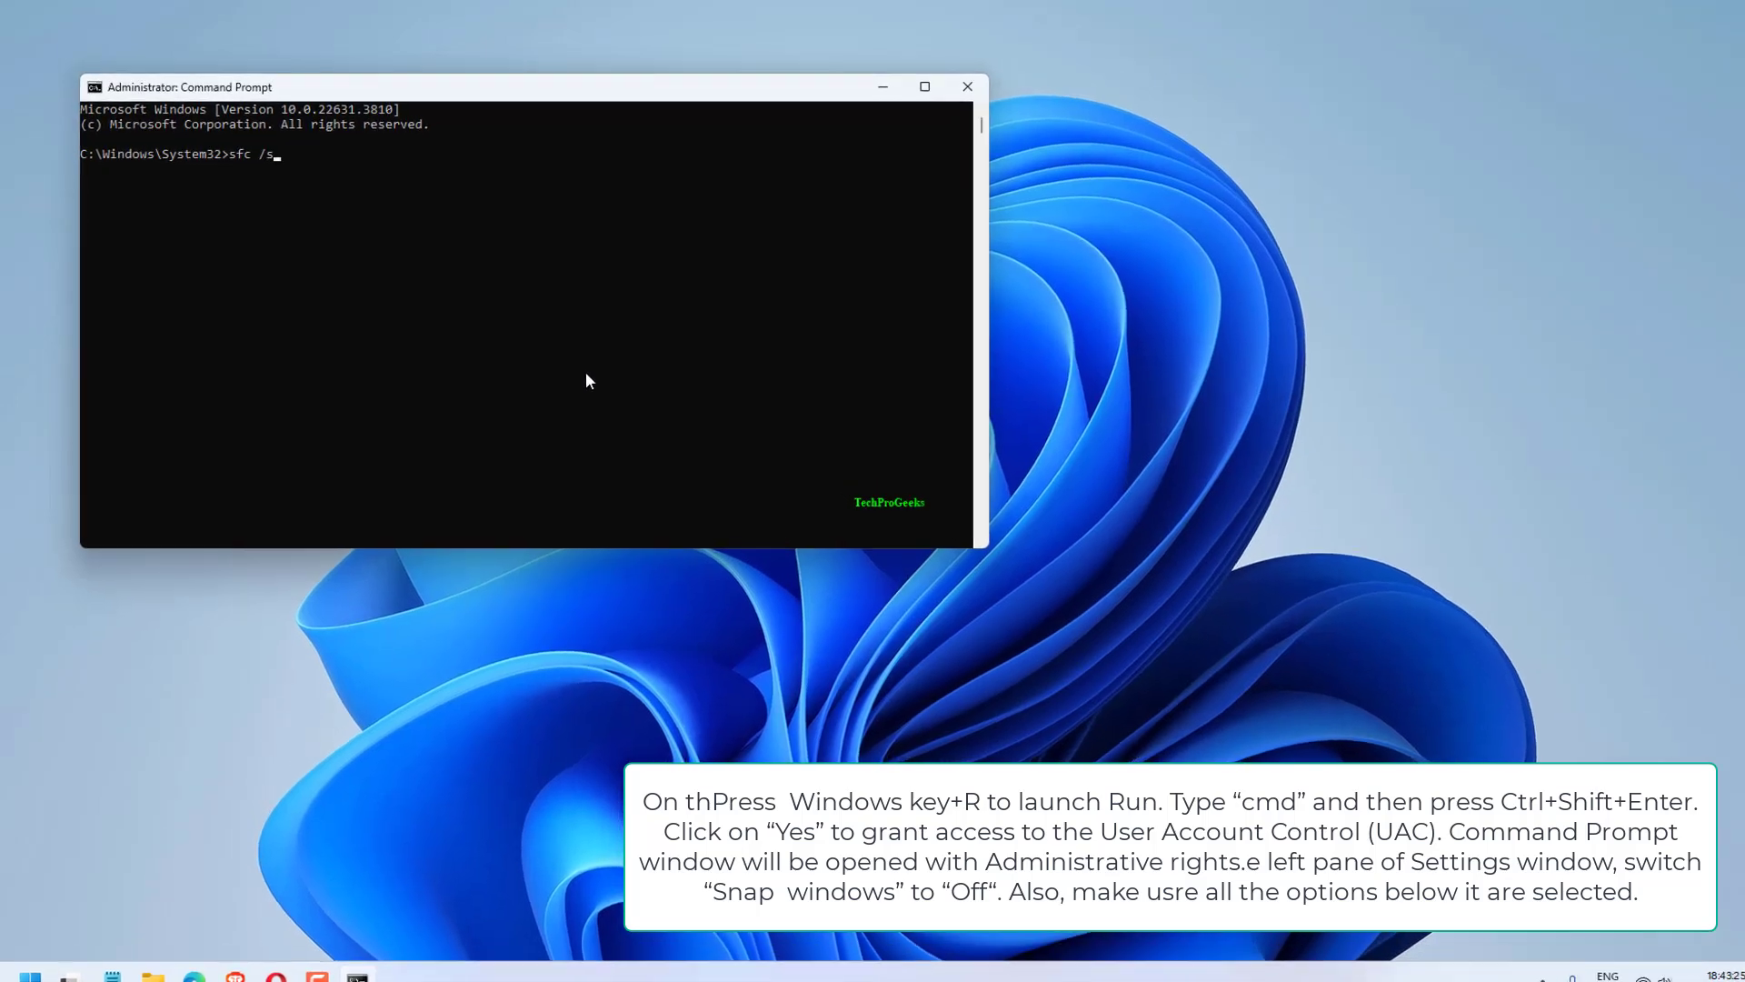
type("cannow")
Step: Run sfc /scannow, then its offline variant with /offbootdir=c:\ /offwindir=c:\windows
key("Return")
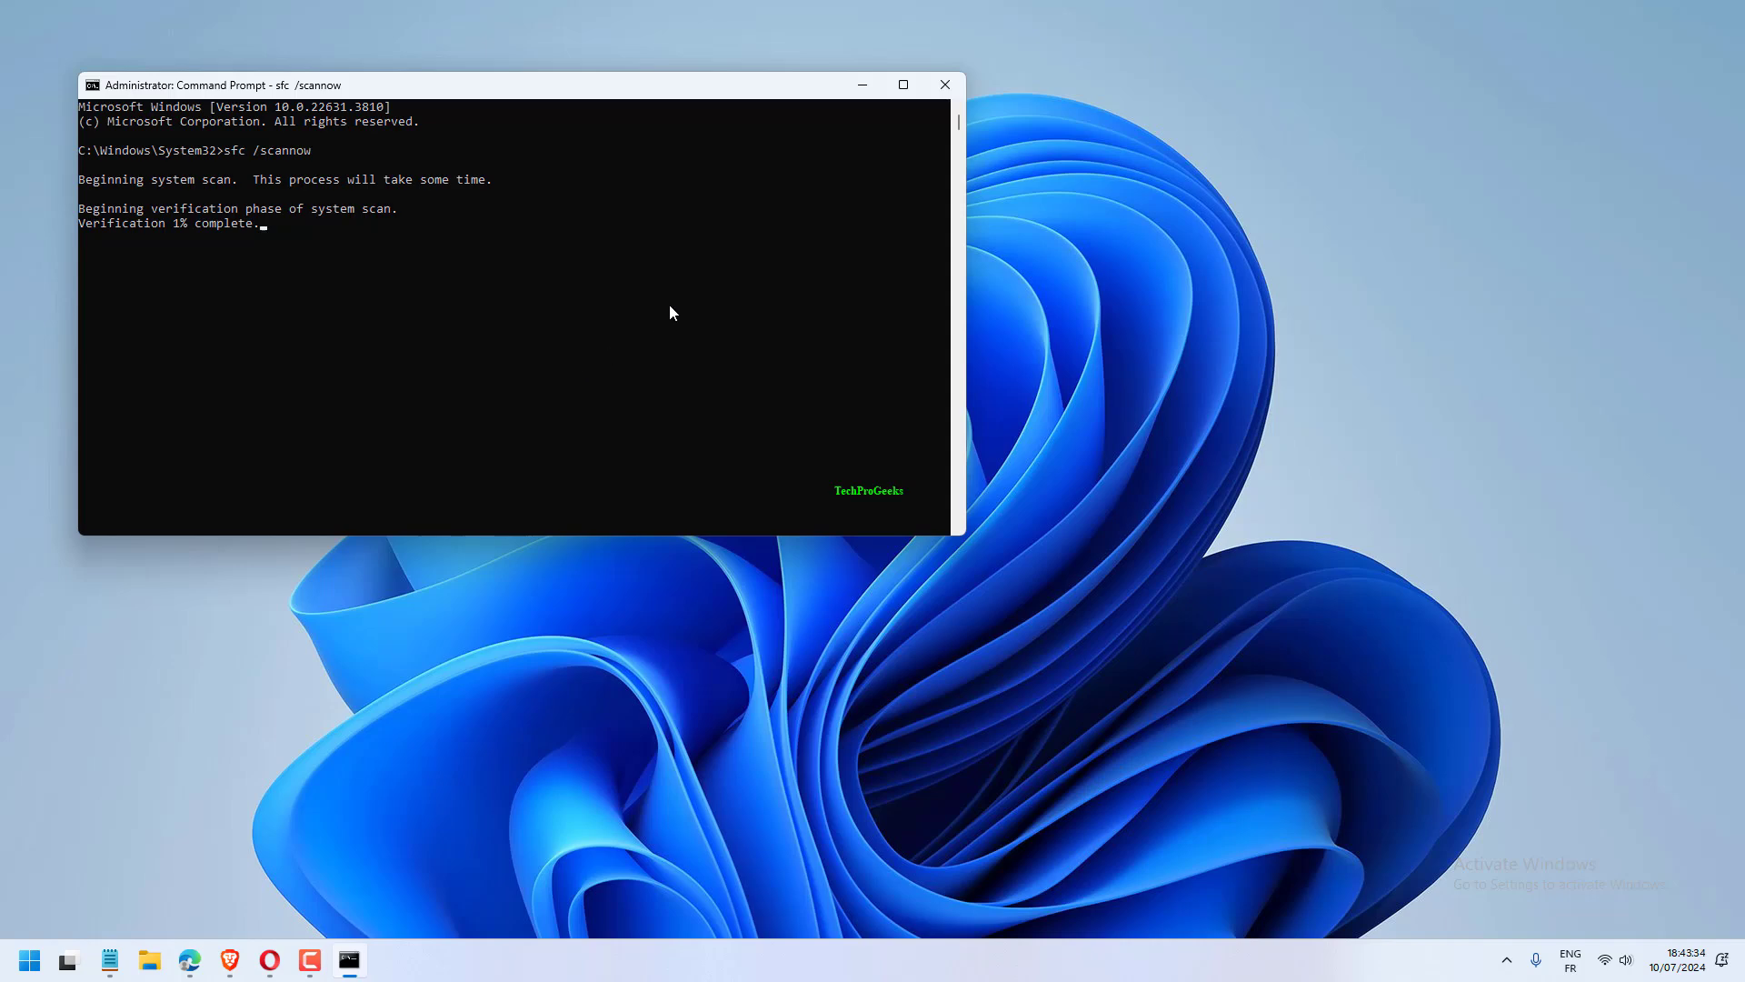
type("sfc /scannow /offbootdir=c:\\ /offwindir=c:\\windows")
key("Return")
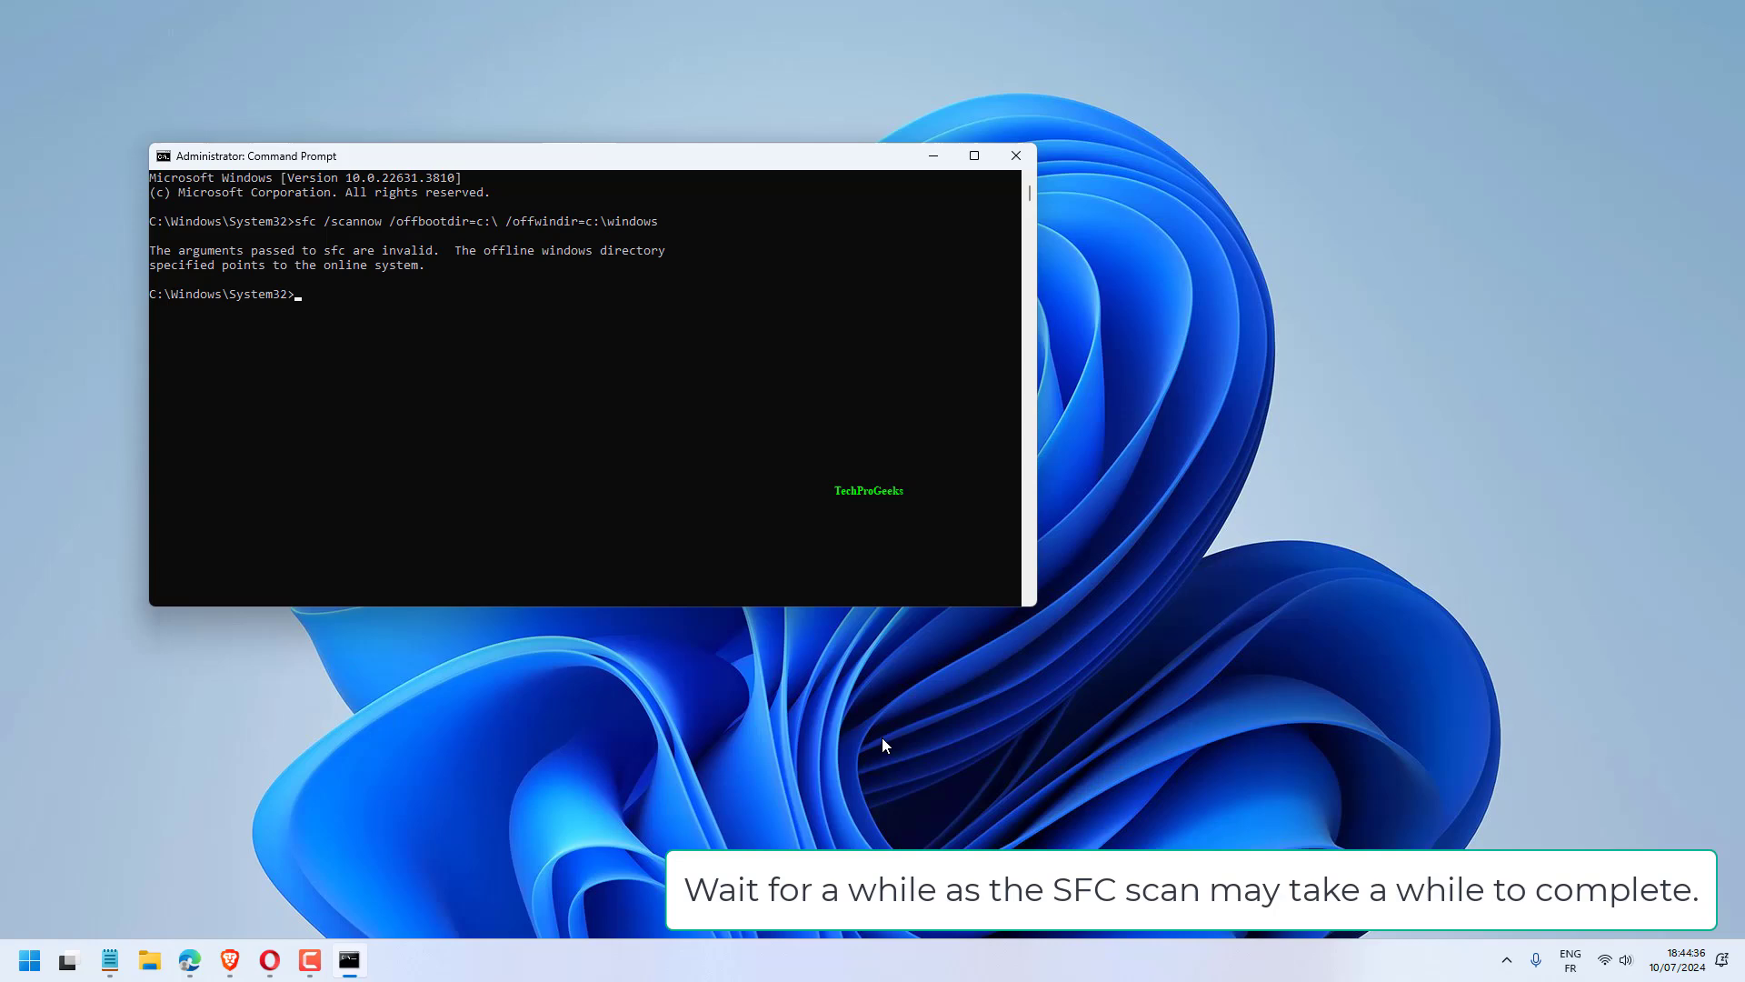
Step: Close the console and restart the computer from the Start menu's power options
left_click(1020, 158)
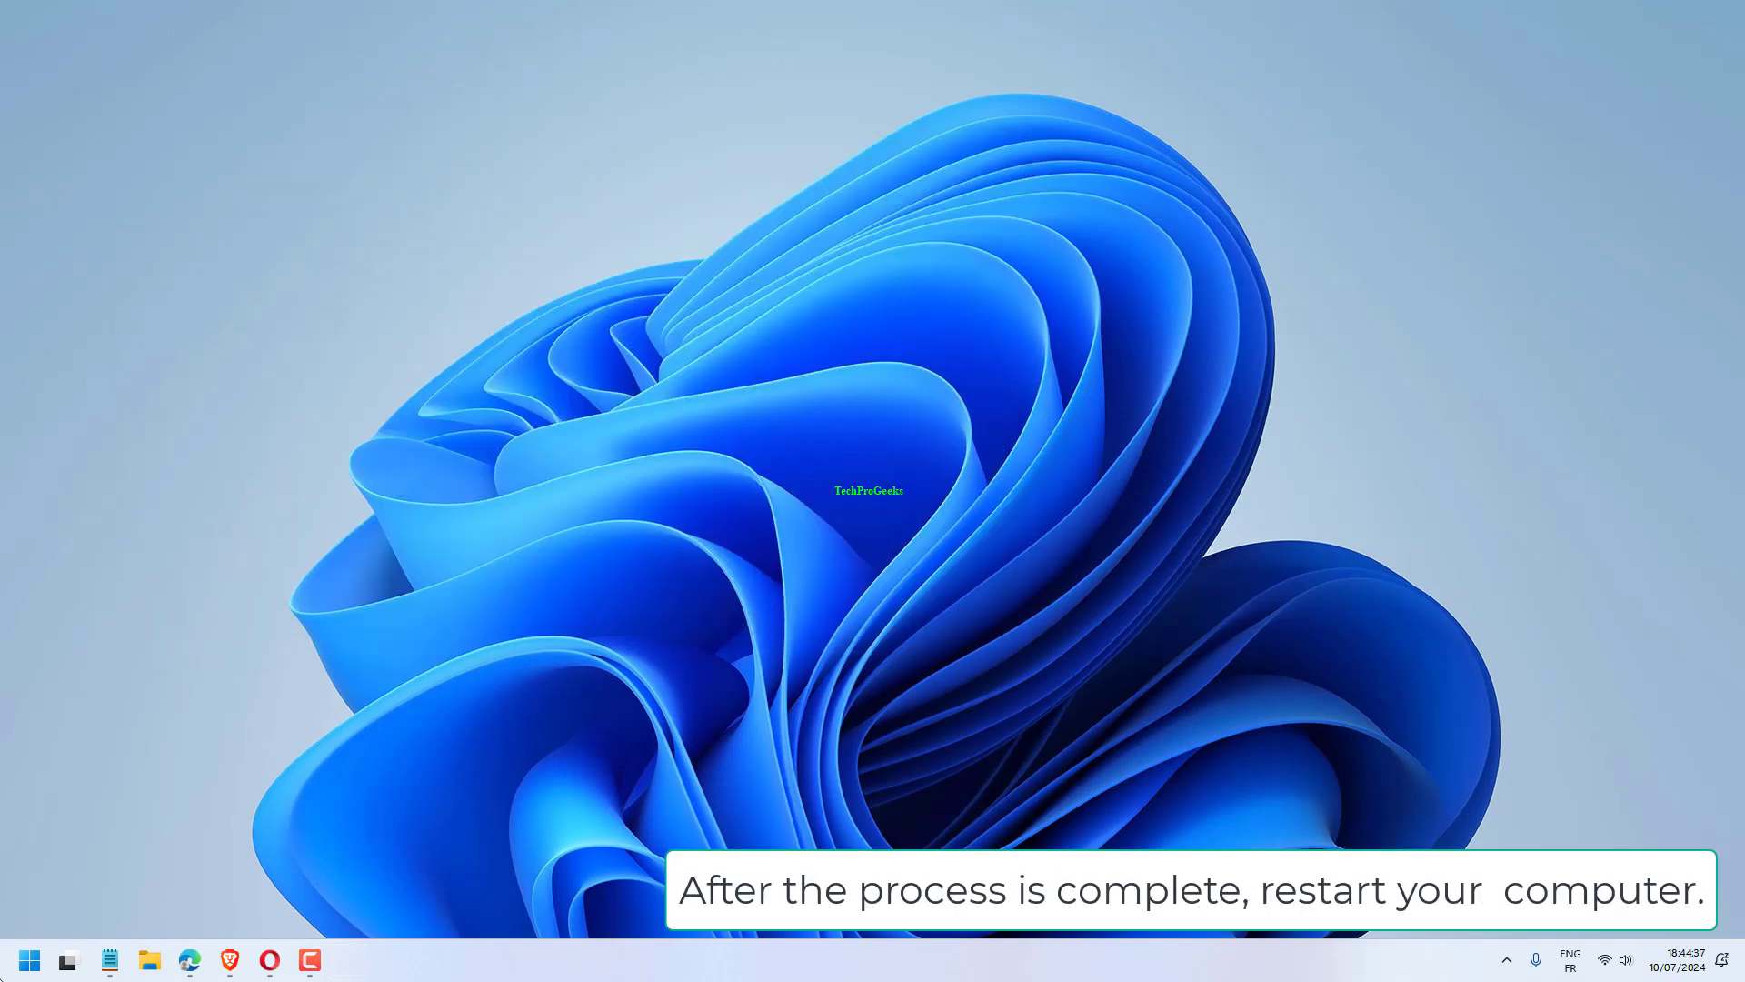
left_click(28, 962)
left_click(524, 895)
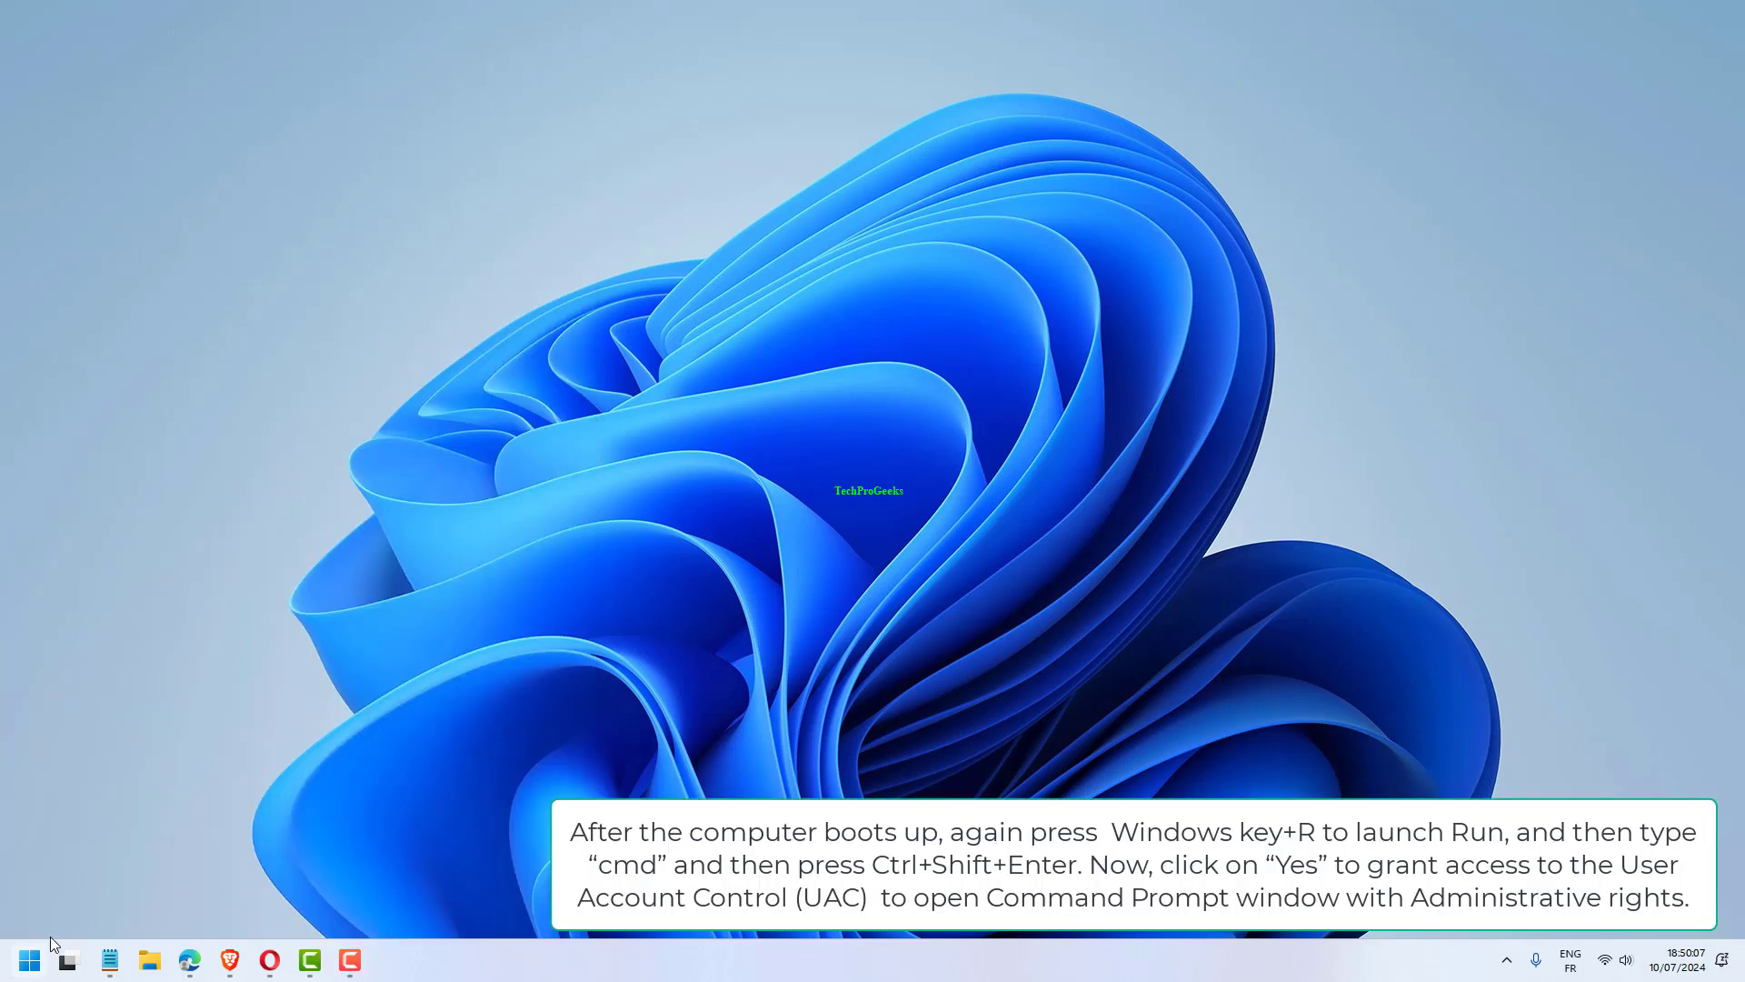
Step: Search 'cmd' in Start and run Command Prompt as administrator from its context menu
left_click(30, 960)
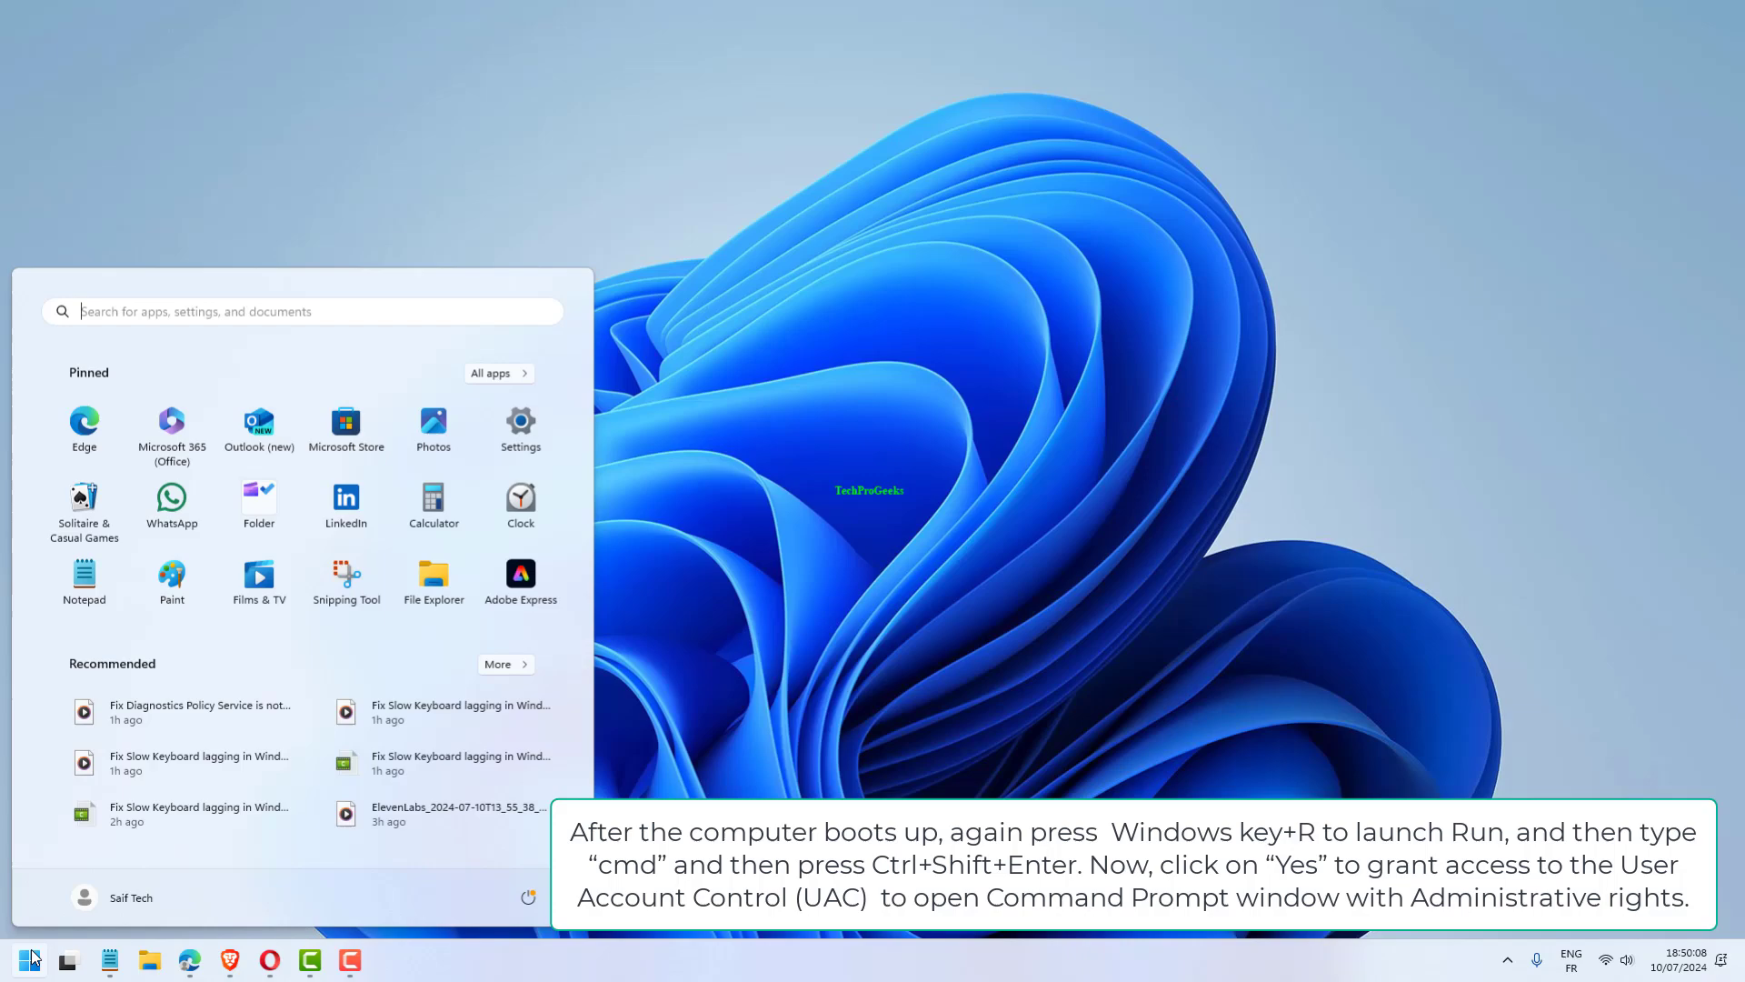
left_click(31, 961)
key("super")
type("cmd")
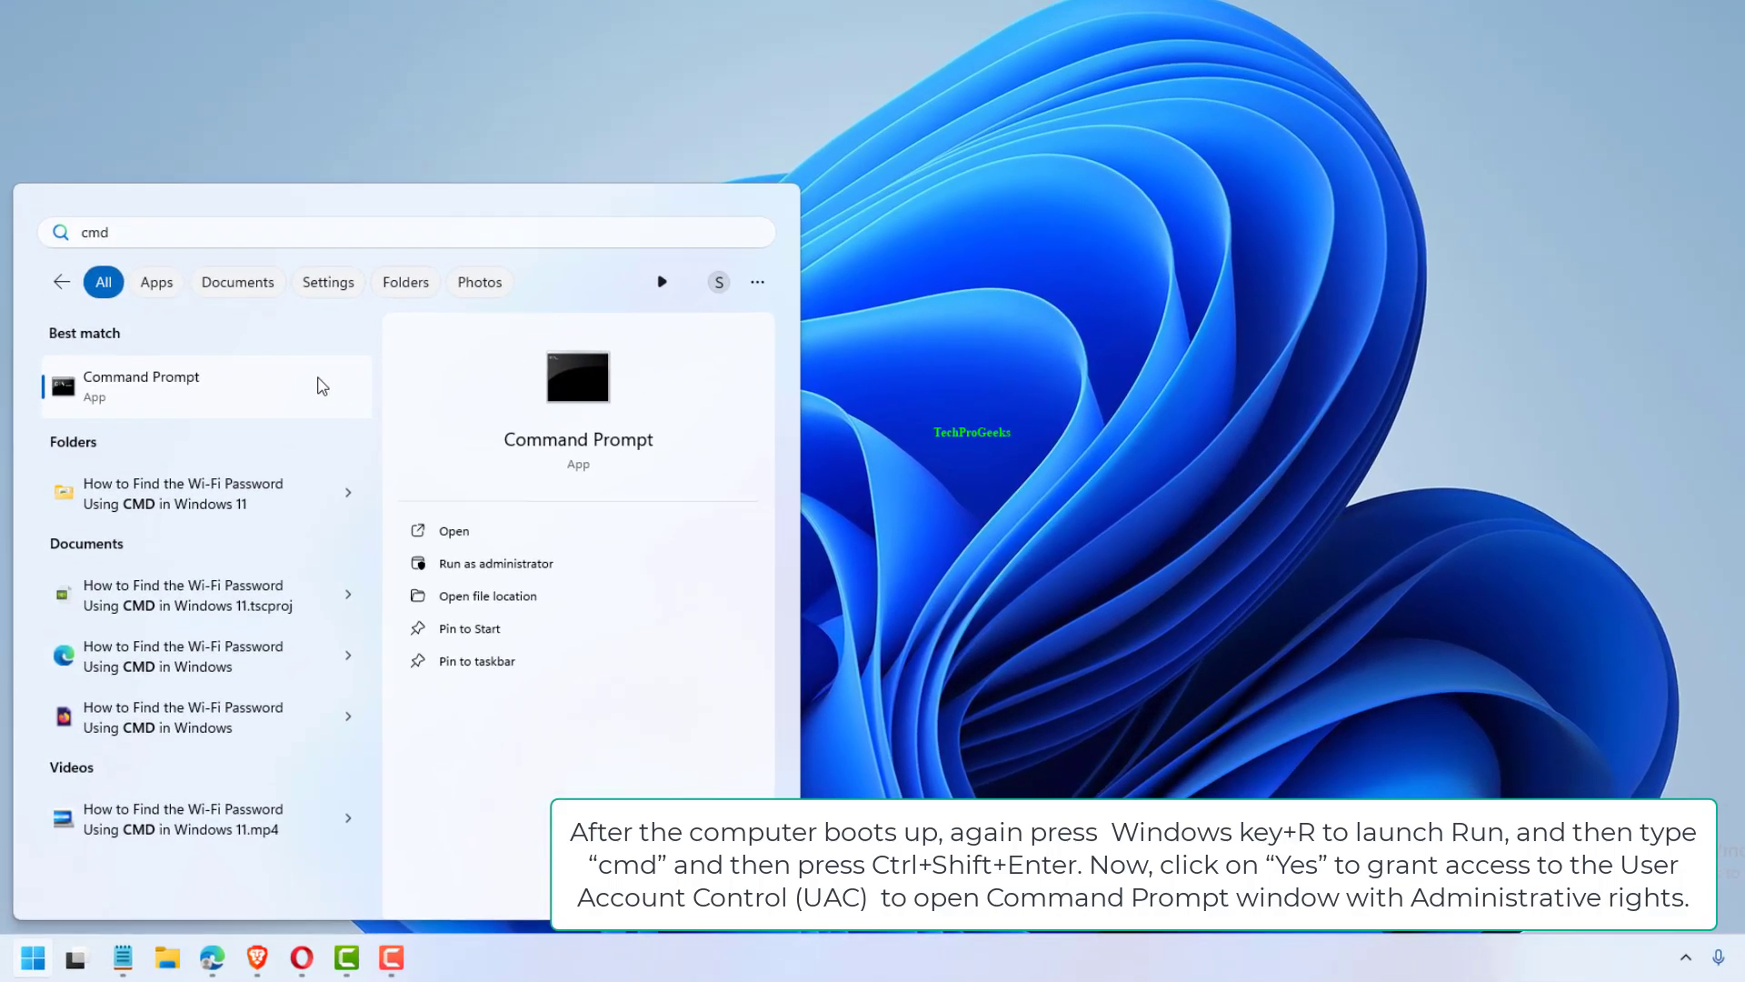
right_click(323, 383)
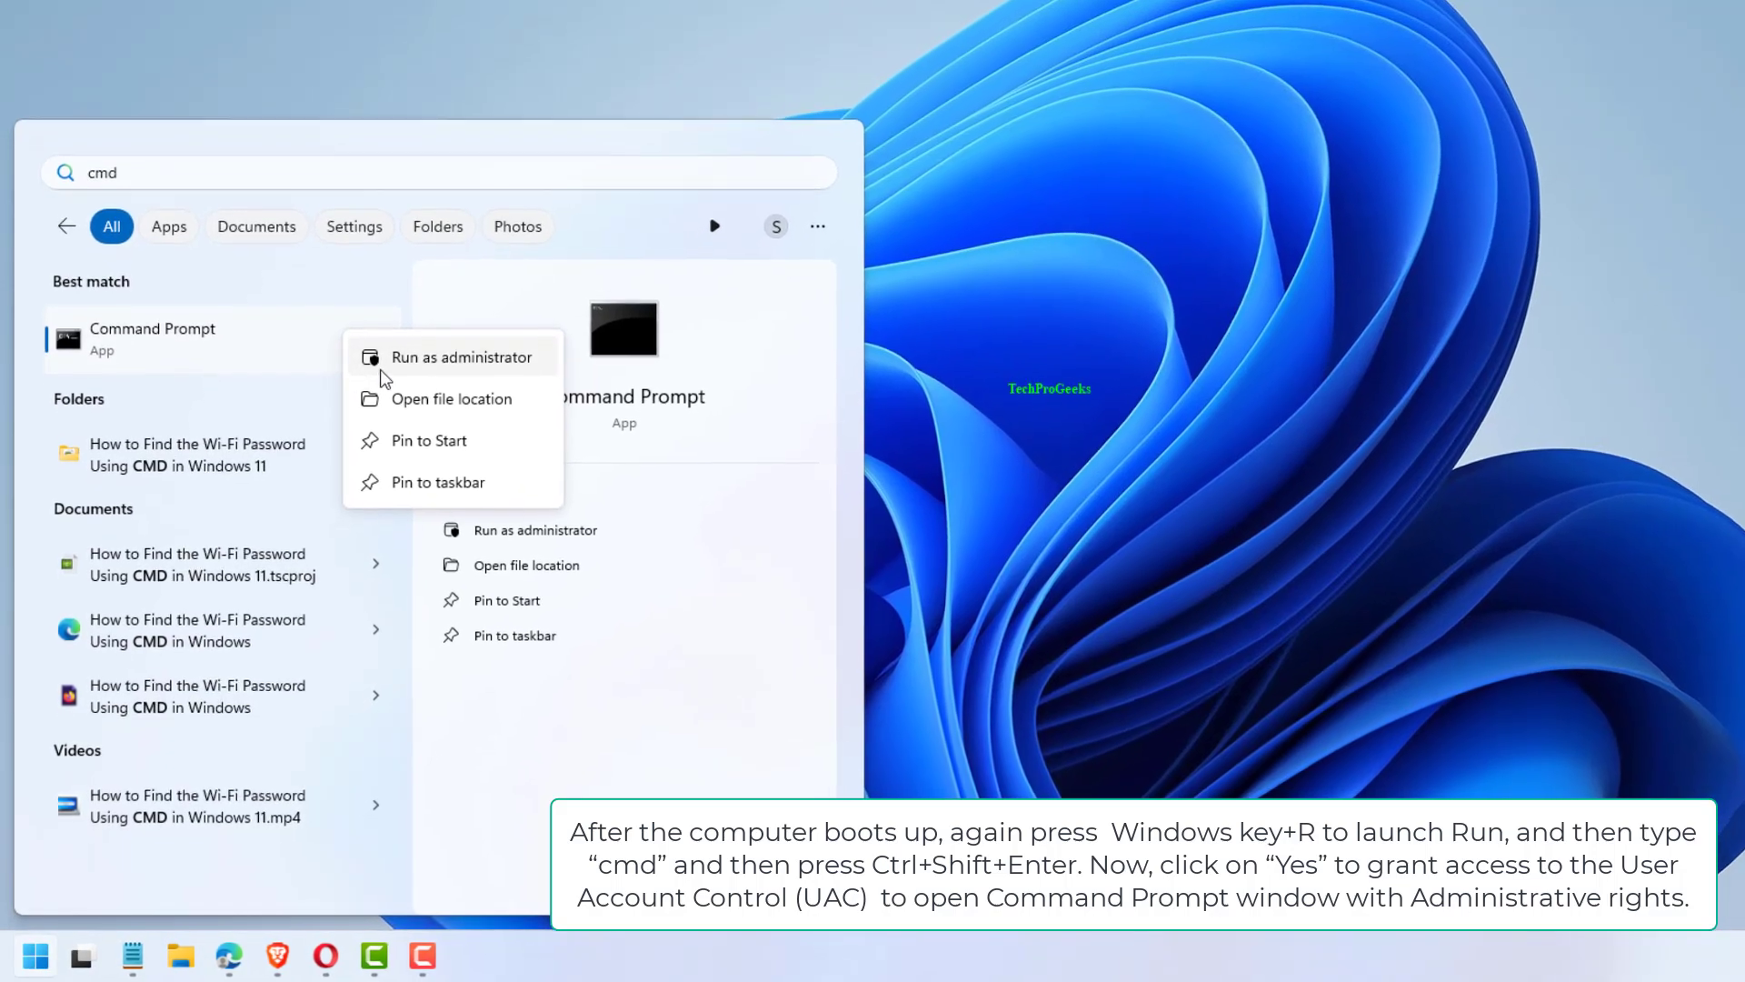
left_click(391, 358)
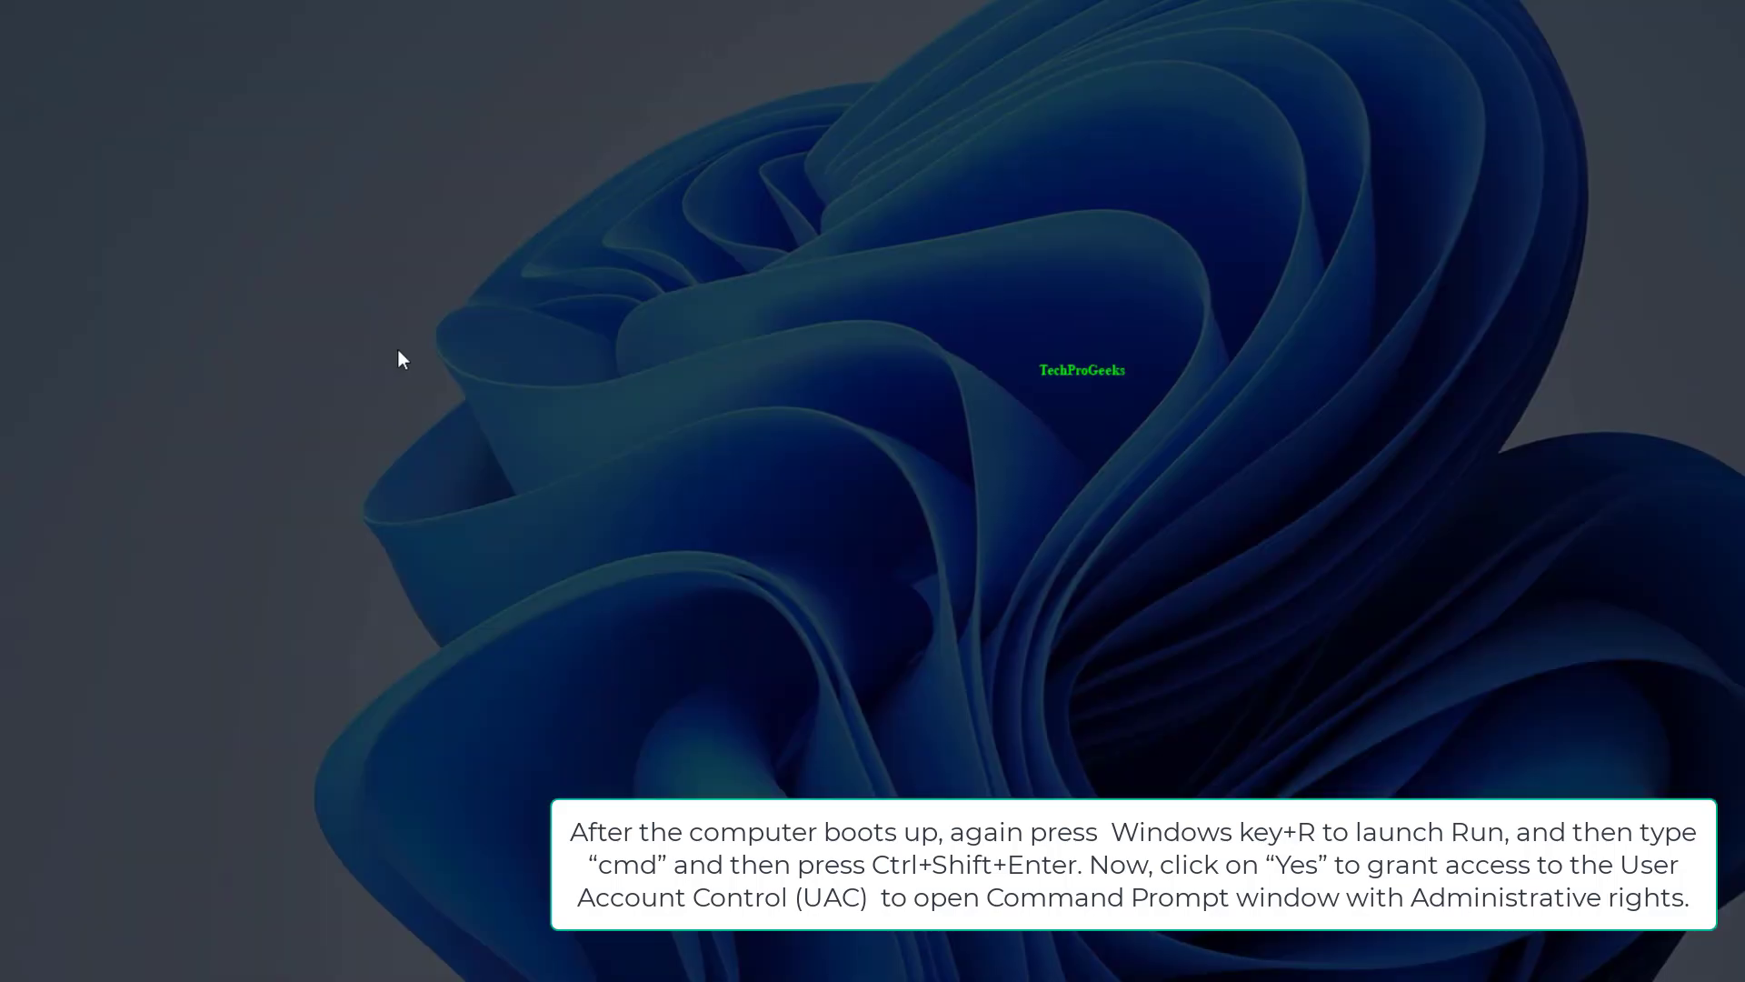